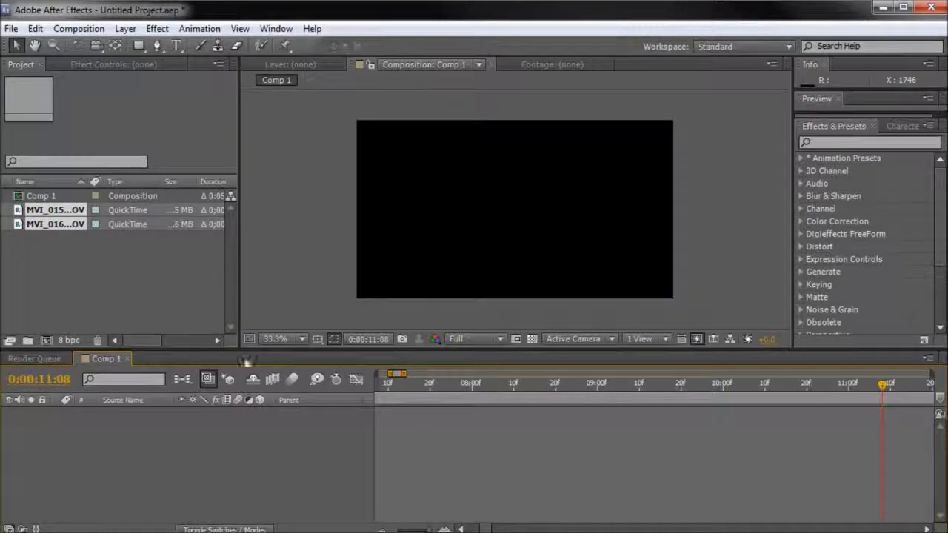
Add both MVI clips to the Comp 1 timeline and place MVI_0165.MOV directly after the end of MVI_0154.MOV.
drag(42, 214, 91, 424)
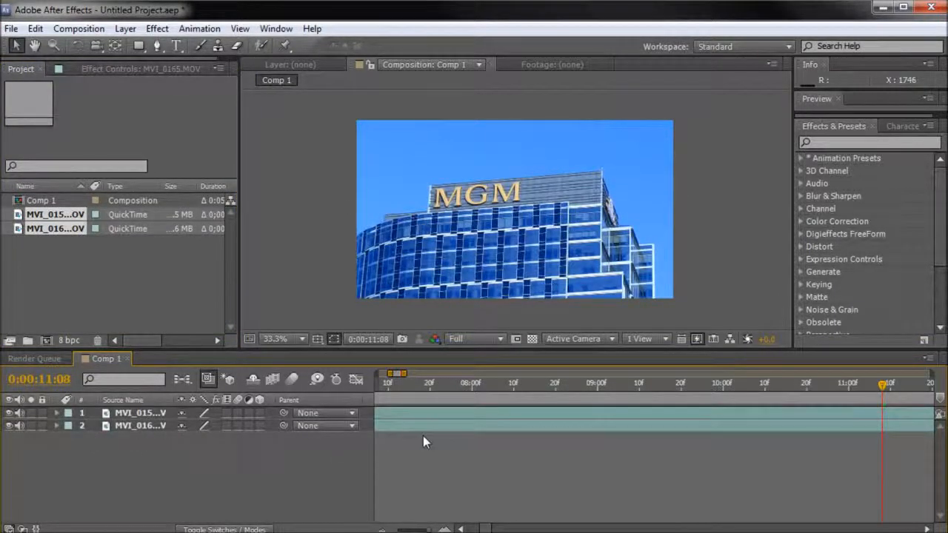
key(semicolon)
click(442, 409)
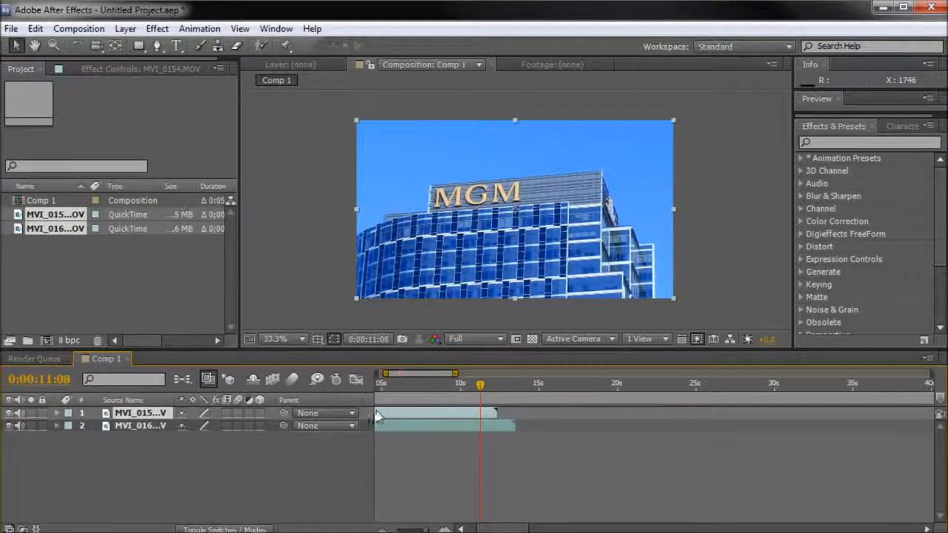
drag(466, 385, 520, 385)
drag(560, 425, 718, 421)
drag(522, 389, 674, 400)
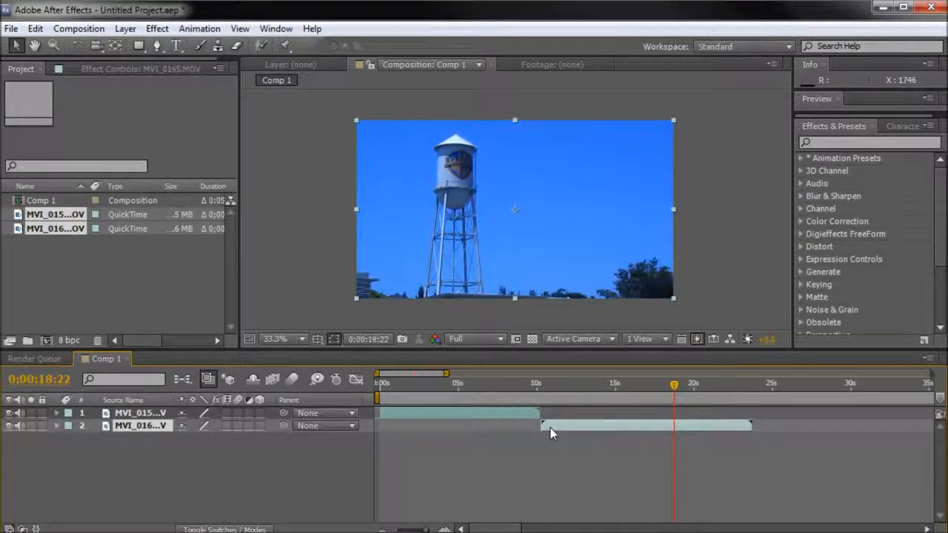
Trim the beginning of the MVI_0165.MOV layer and slide it back to start where MVI_0154.MOV ends.
drag(551, 433, 614, 431)
drag(675, 426, 561, 428)
mouse_move(522, 397)
mouse_down()
mouse_move(451, 397)
mouse_move(578, 399)
mouse_move(511, 402)
mouse_move(568, 402)
mouse_move(534, 402)
mouse_up()
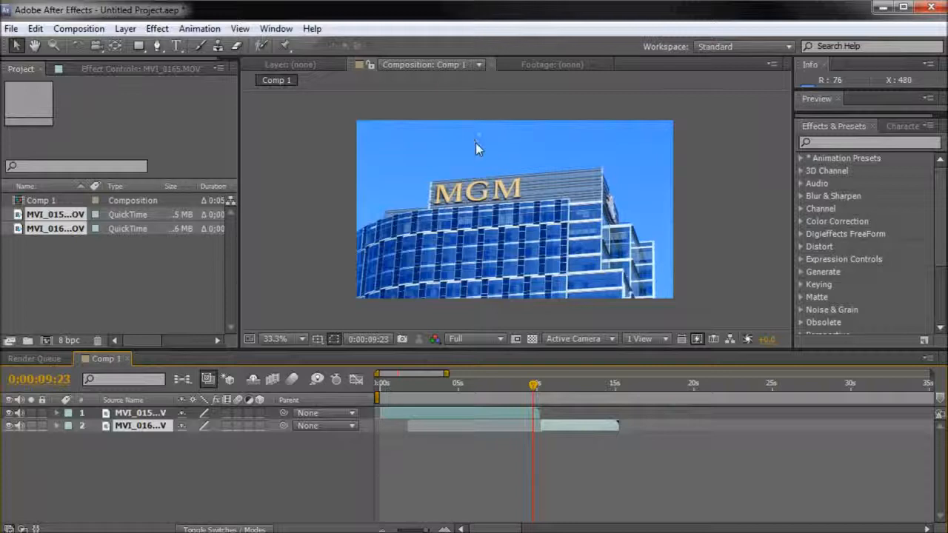
mouse_move(535, 384)
mouse_down()
mouse_move(434, 386)
mouse_move(592, 386)
mouse_move(530, 396)
mouse_up()
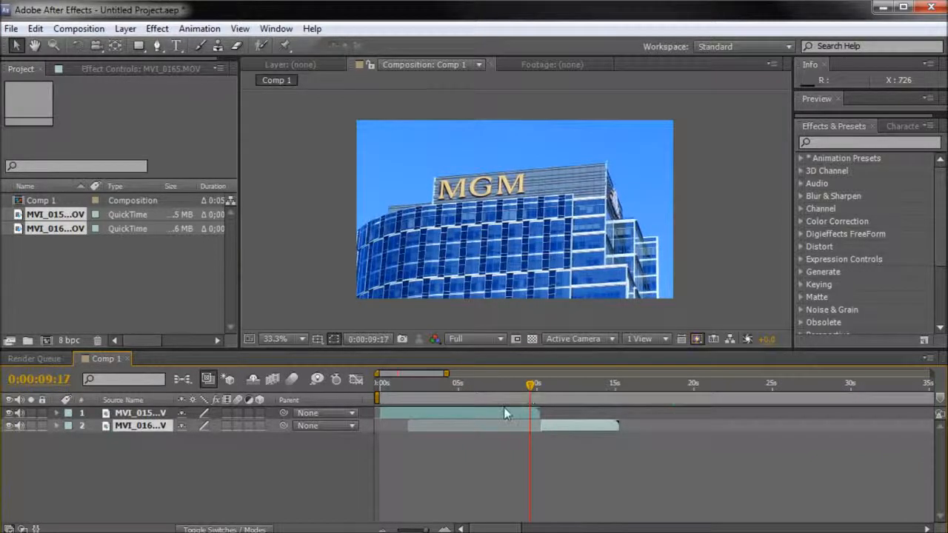
Search the effects for "page" and apply CC Page Turn to the MVI_0154.MOV layer.
click(503, 409)
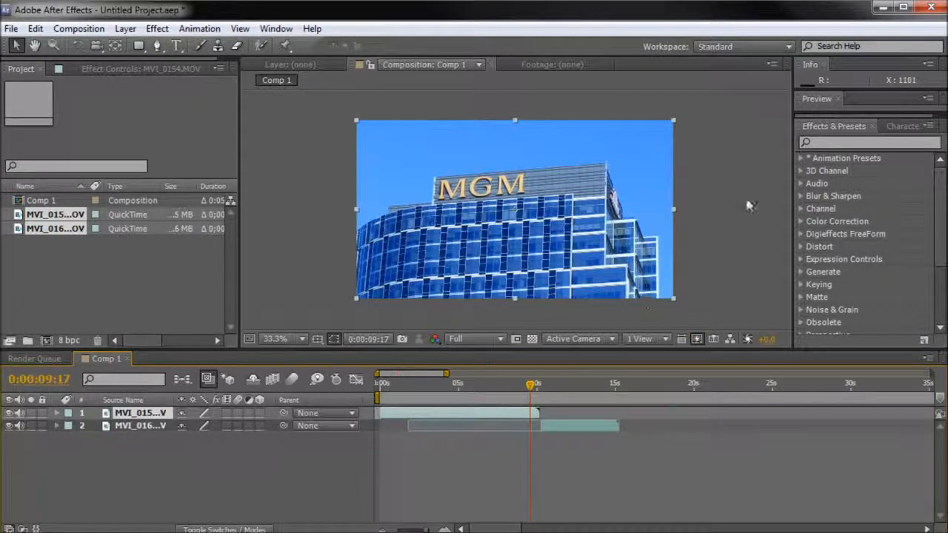
click(841, 143)
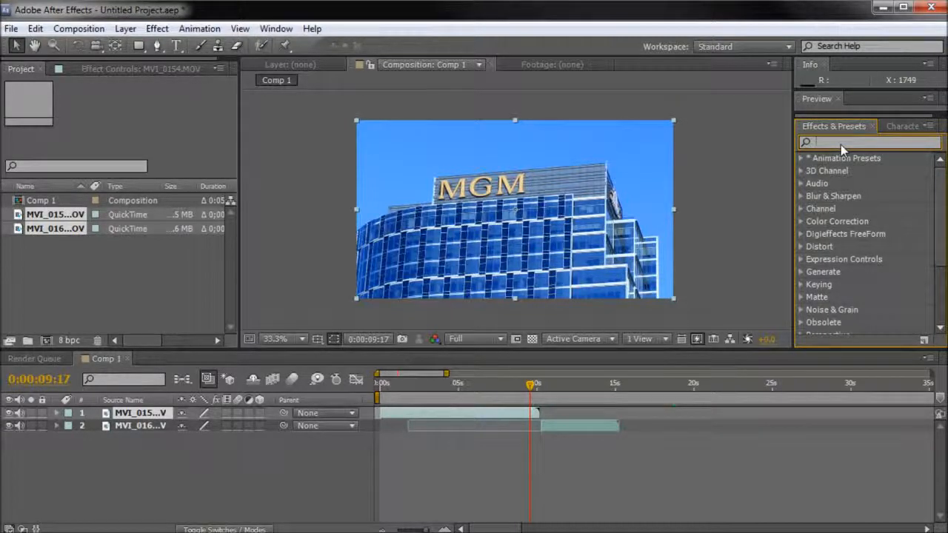
text(page)
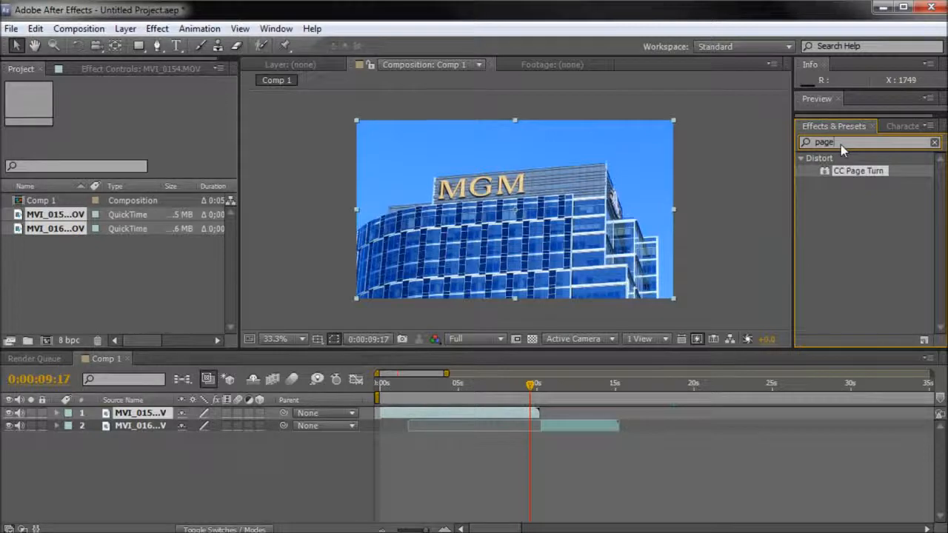
click(274, 28)
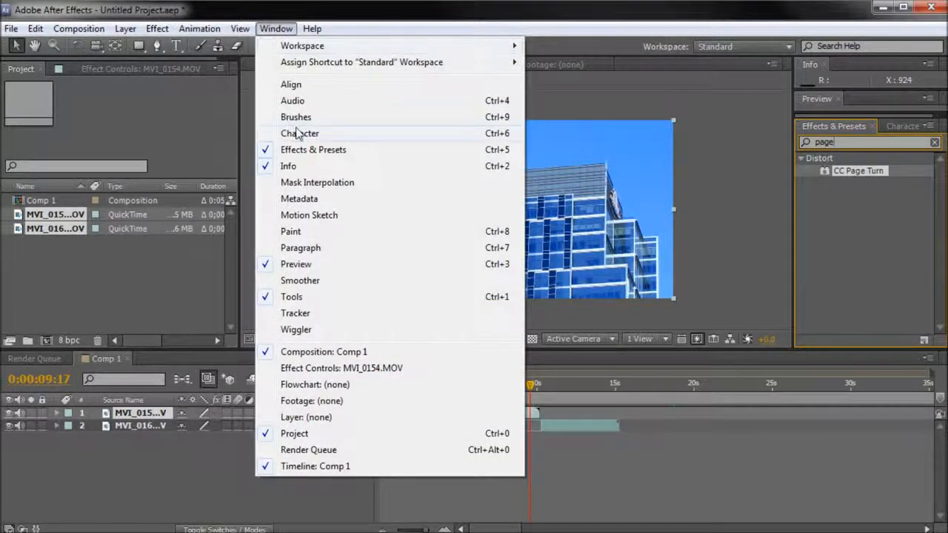
click(445, 17)
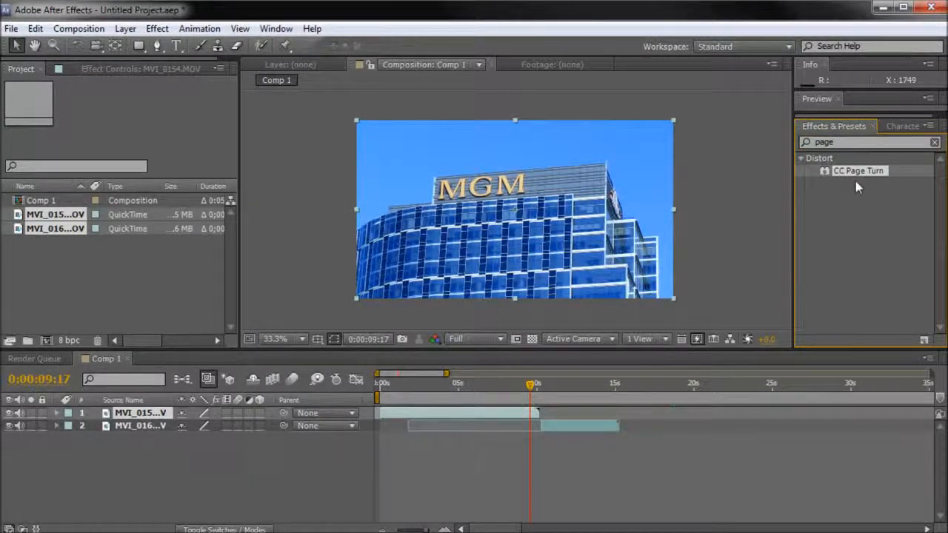
drag(859, 172, 405, 411)
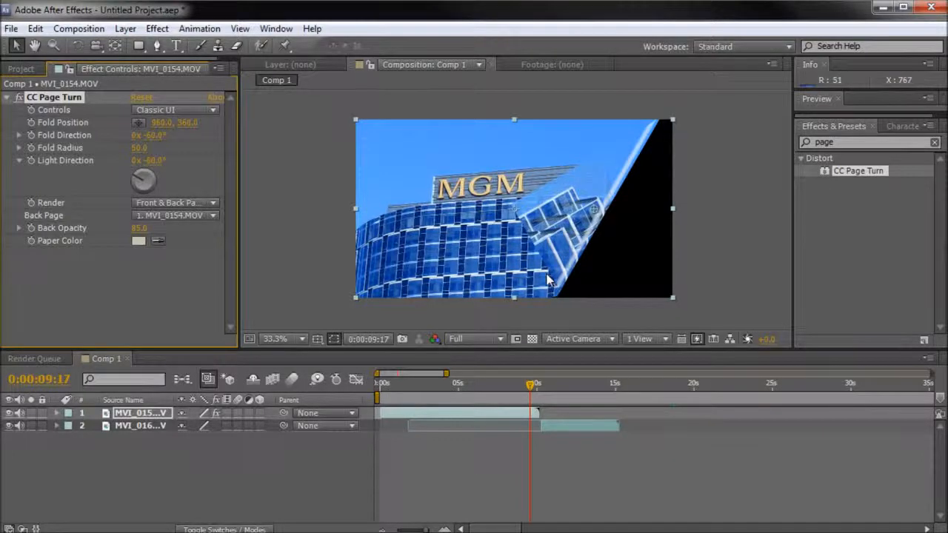
At 0:00:10:03, set the CC Page Turn Fold Position to 1048.0, 360.0 and the Fold Direction to -52°.
scroll(548, 280, up, 3)
scroll(548, 279, down, 2)
drag(499, 353, 499, 410)
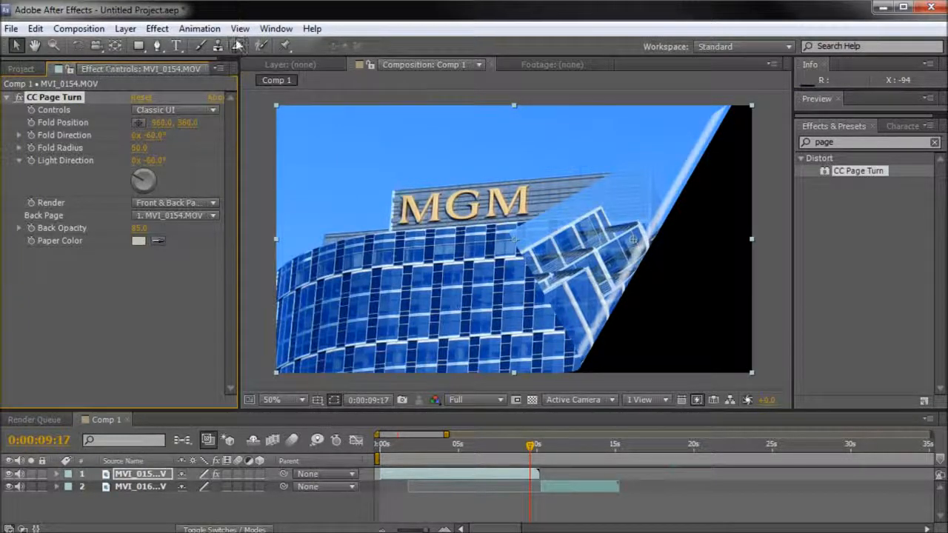
click(275, 29)
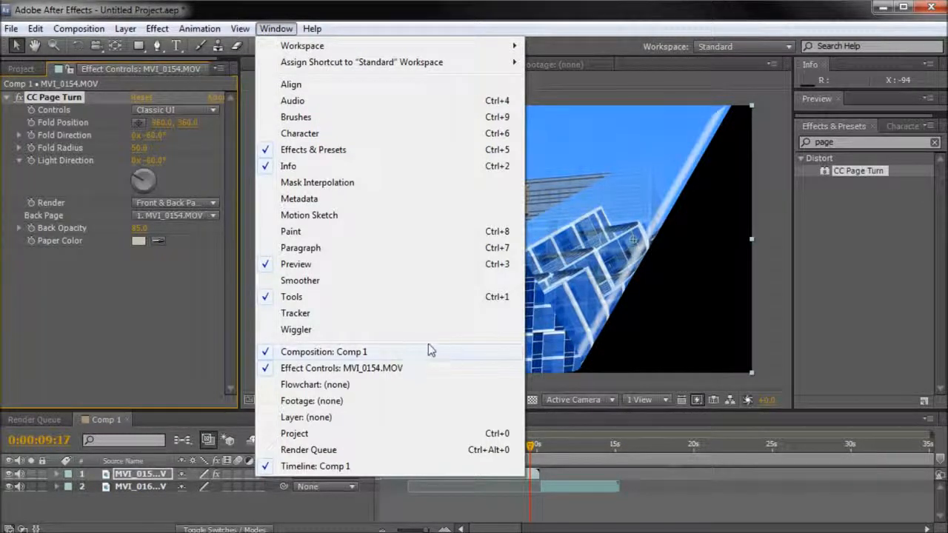
click(132, 319)
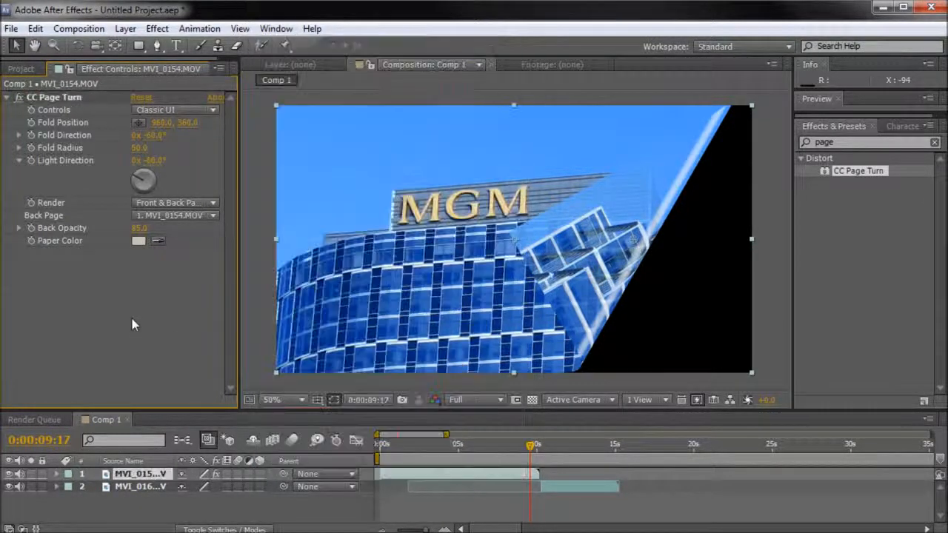
click(43, 99)
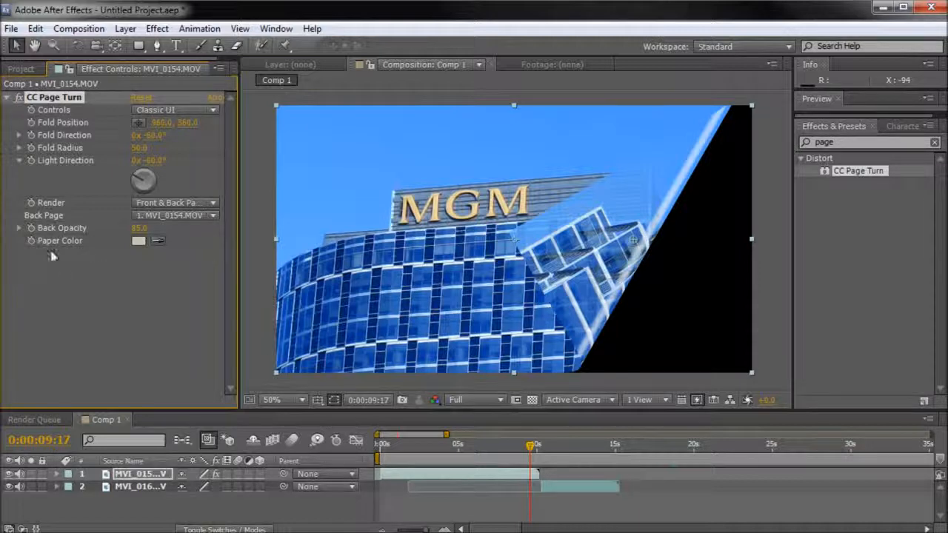
mouse_move(530, 447)
mouse_down()
mouse_move(508, 445)
mouse_move(537, 445)
mouse_up()
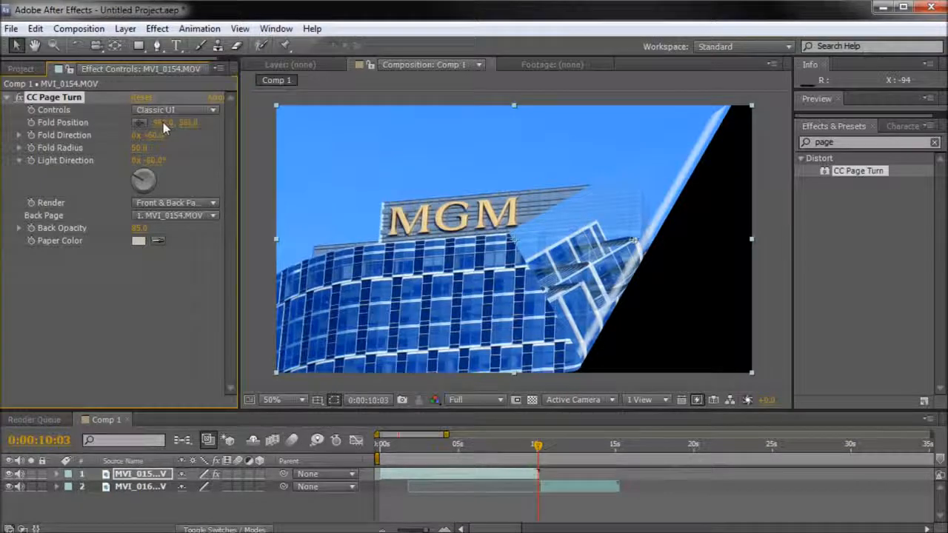
drag(158, 123, 188, 138)
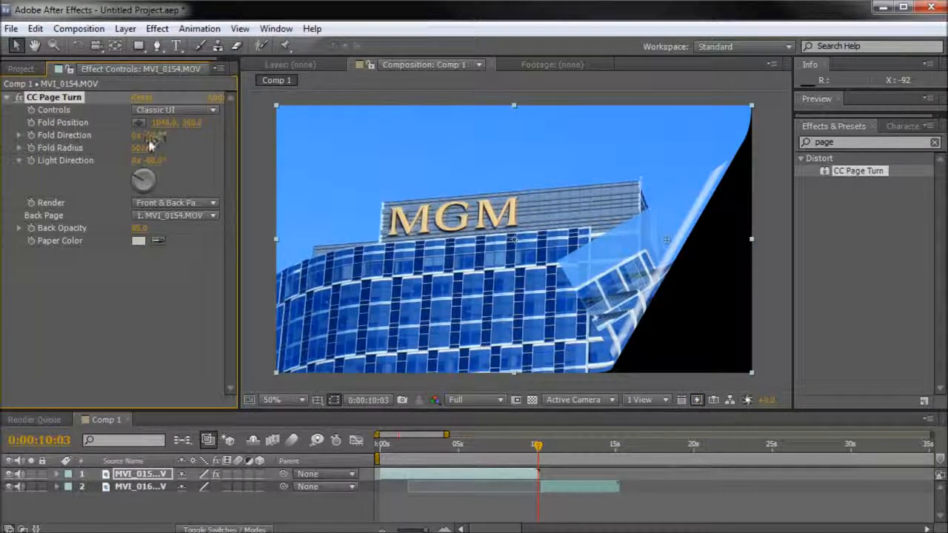
drag(158, 139, 195, 169)
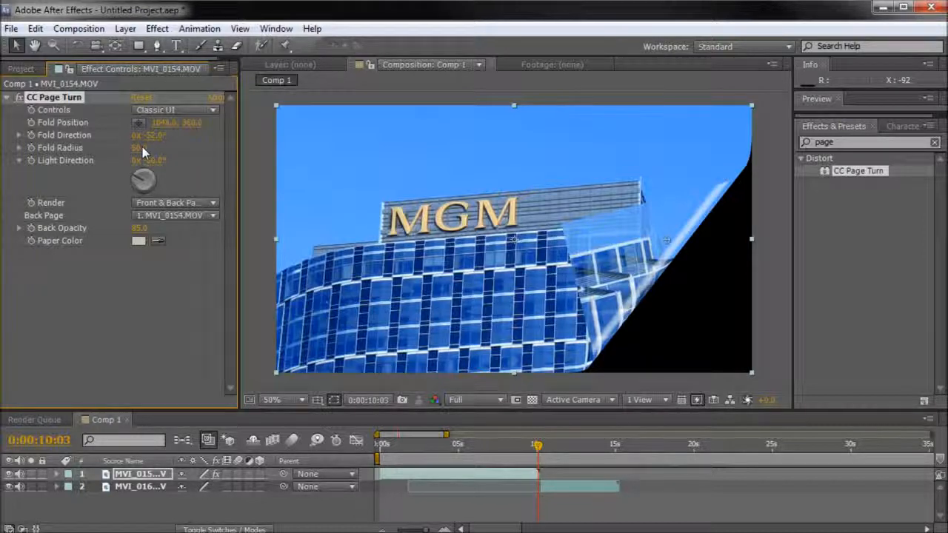
Try smaller and larger page curls, and set the Fold Radius to 122.4.
drag(142, 147, 9, 156)
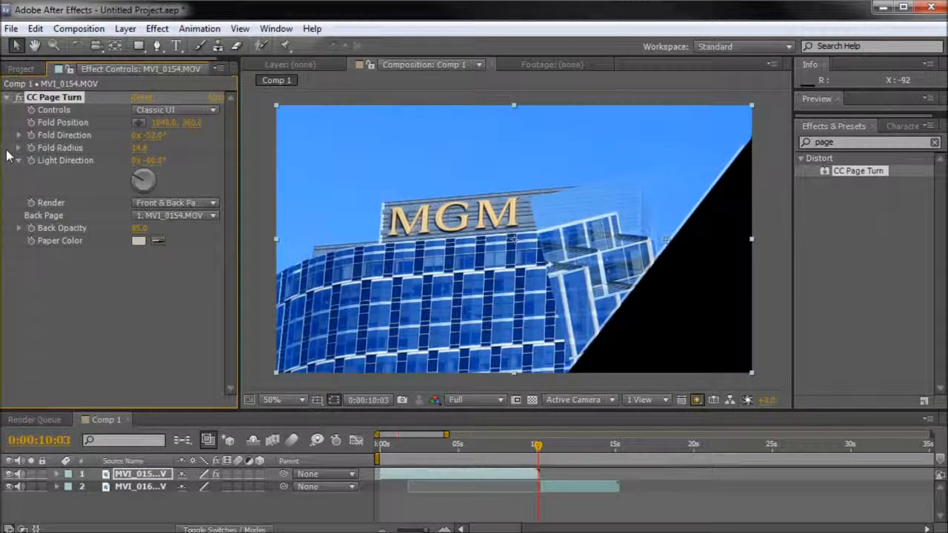
drag(11, 156, 394, 162)
drag(157, 152, 695, 223)
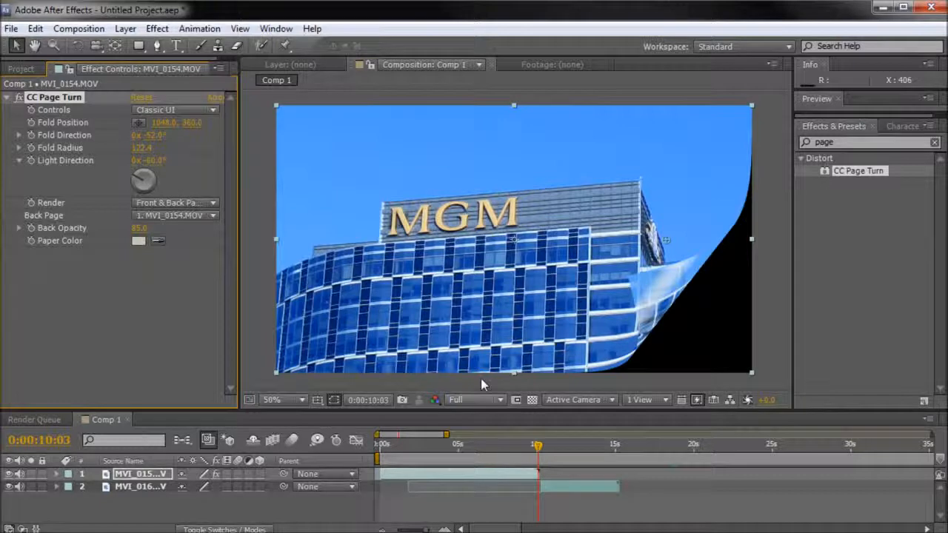
Set the Fold Position to 727.0, 360.0 and the Light Direction to -34°.
drag(164, 123, 0, 124)
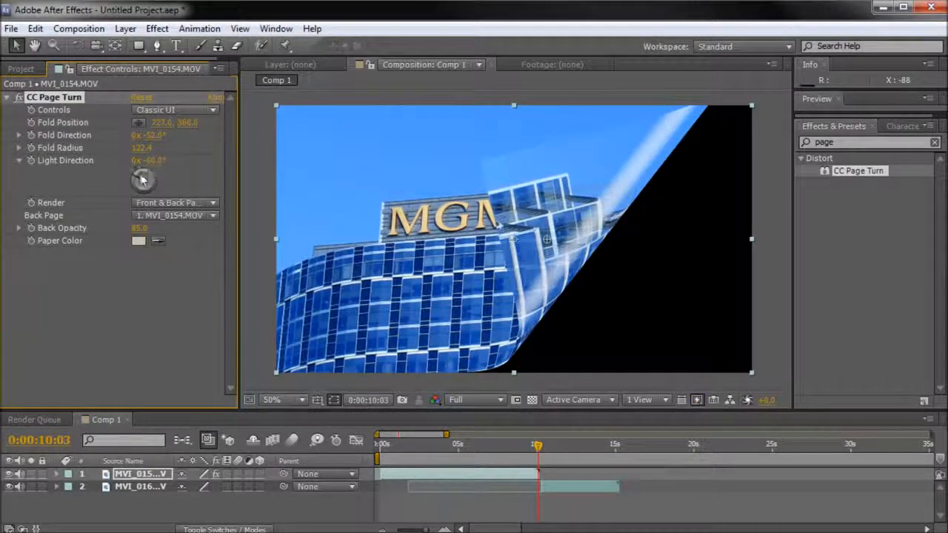
drag(138, 176, 140, 176)
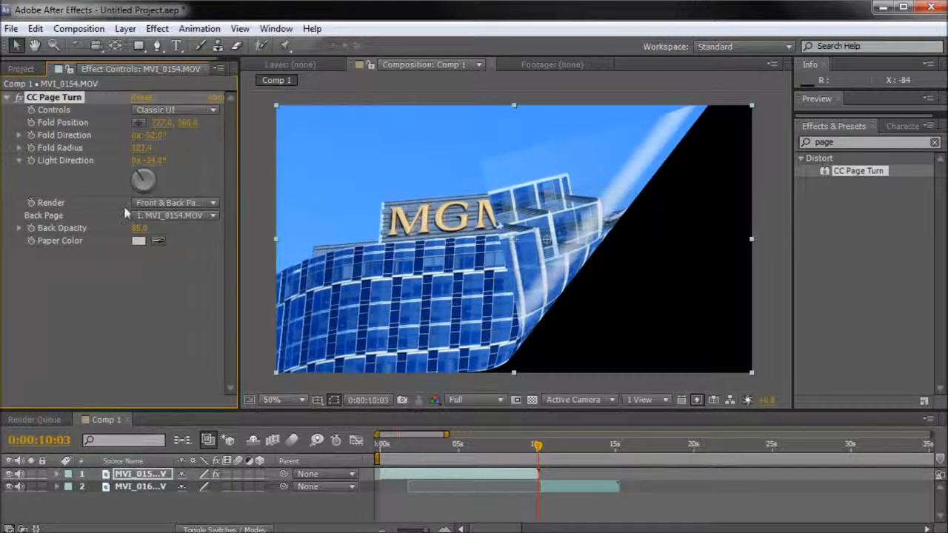
Try the Front Page render option, and switch Render back to the front and back page option.
click(160, 204)
click(172, 203)
click(173, 250)
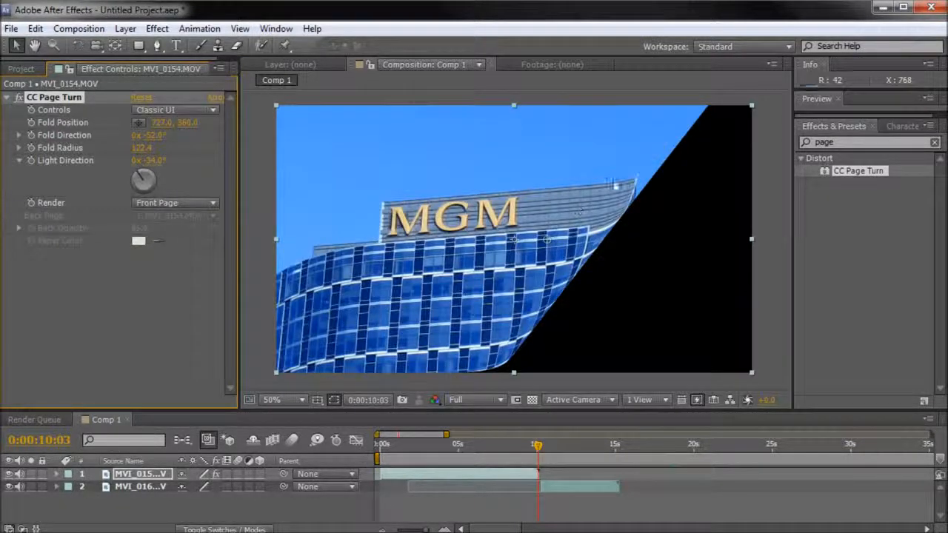
click(180, 207)
click(185, 215)
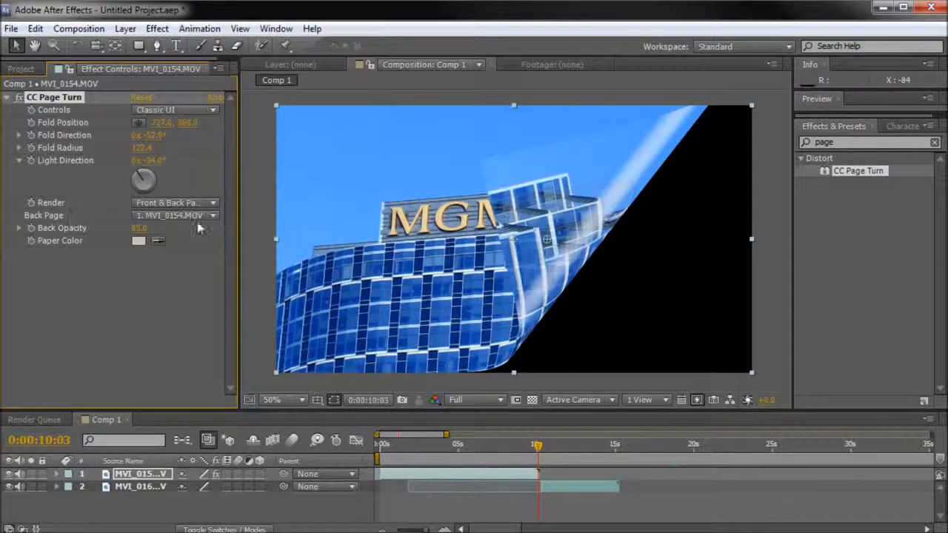
Try None and MVI_0165.MOV as the Back Page, and set it back to MVI_0154.MOV.
click(174, 217)
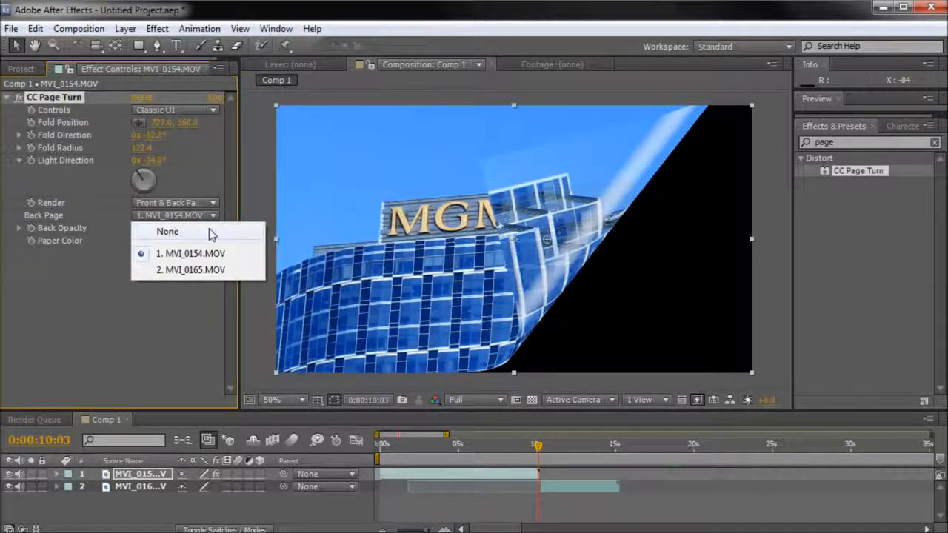
click(174, 233)
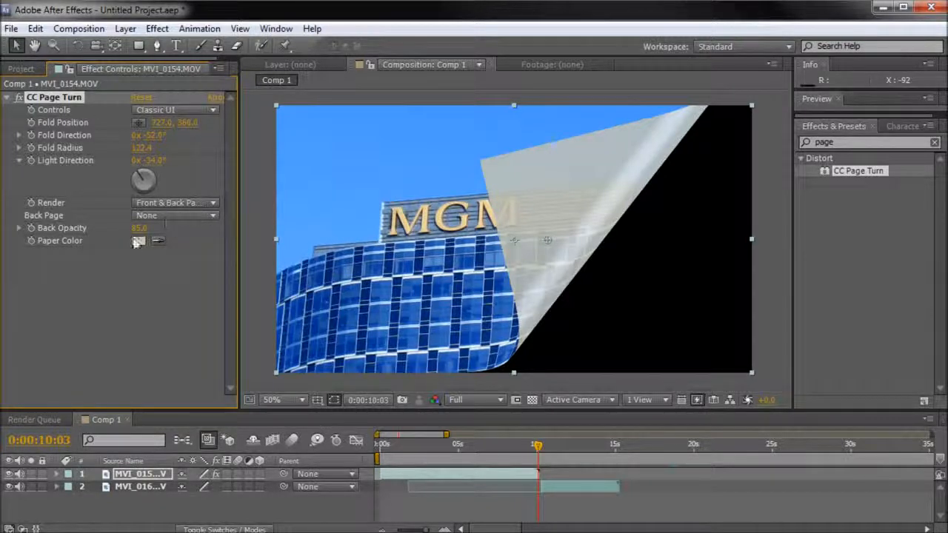
click(151, 216)
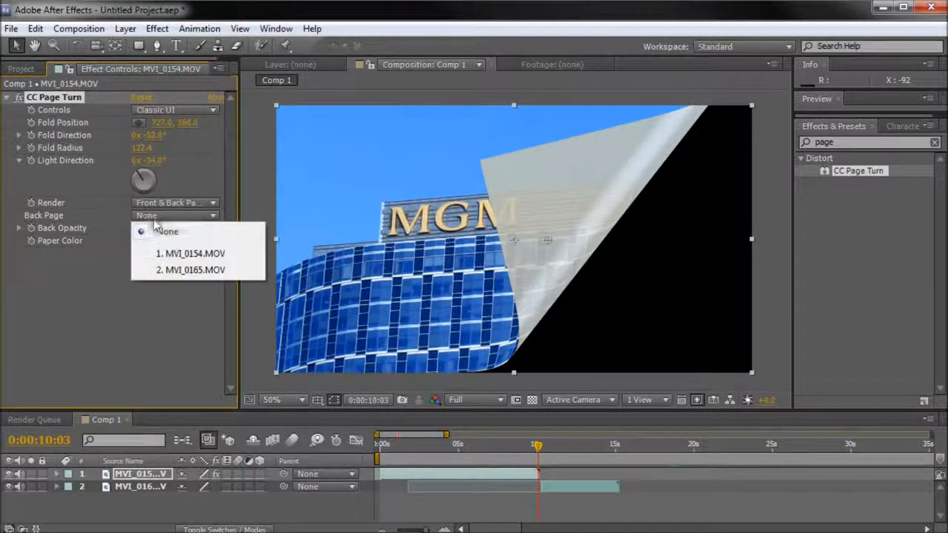
click(190, 254)
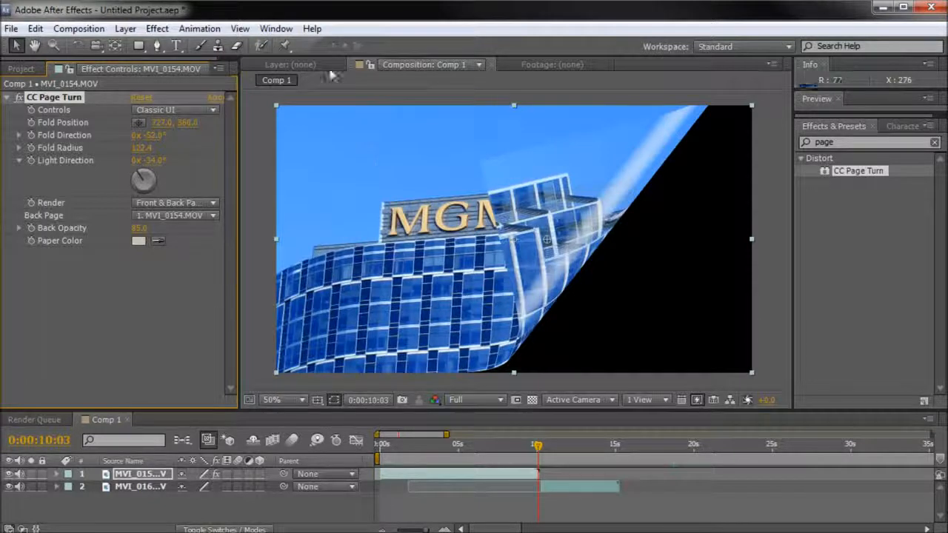
click(185, 216)
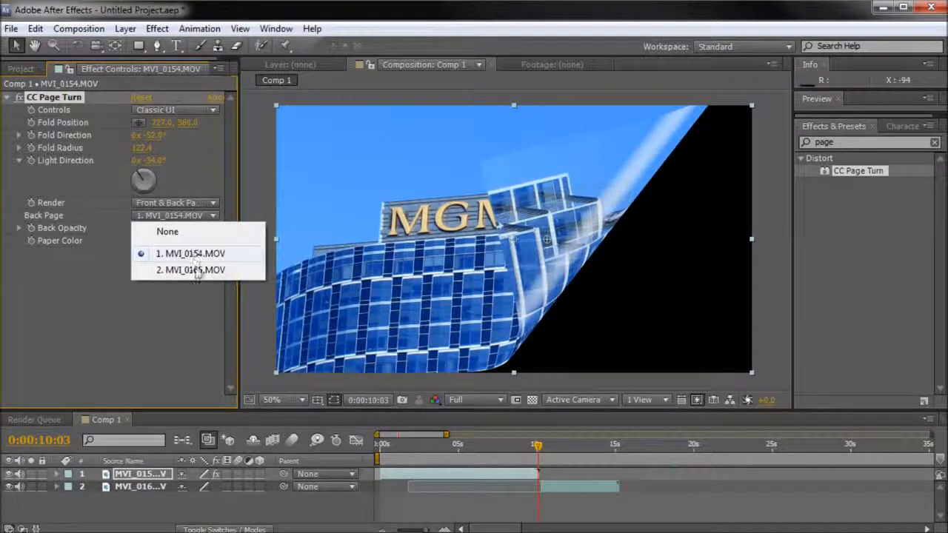
click(191, 270)
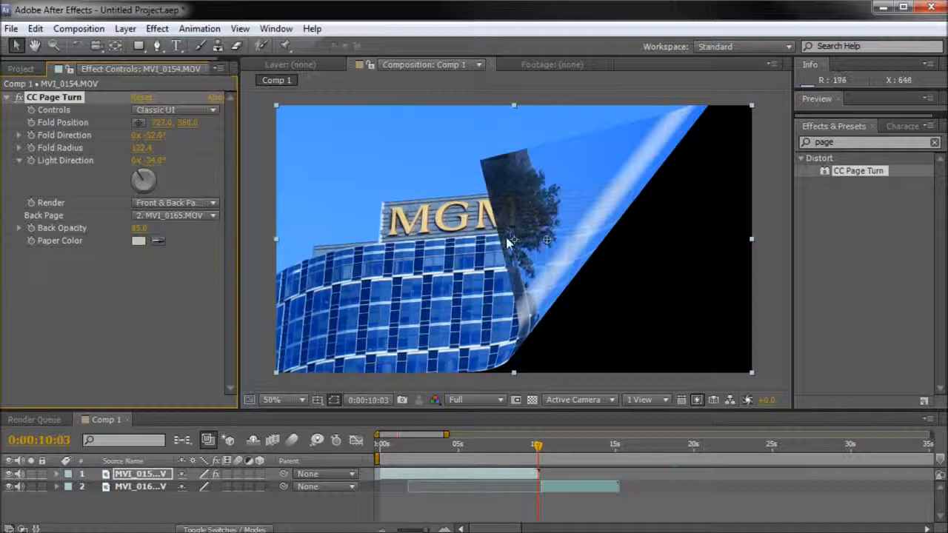
click(171, 217)
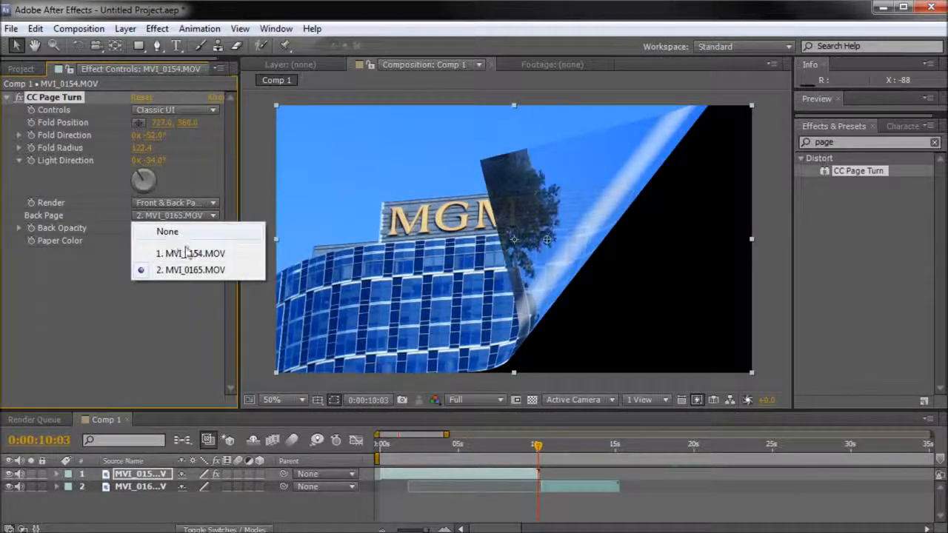
click(168, 254)
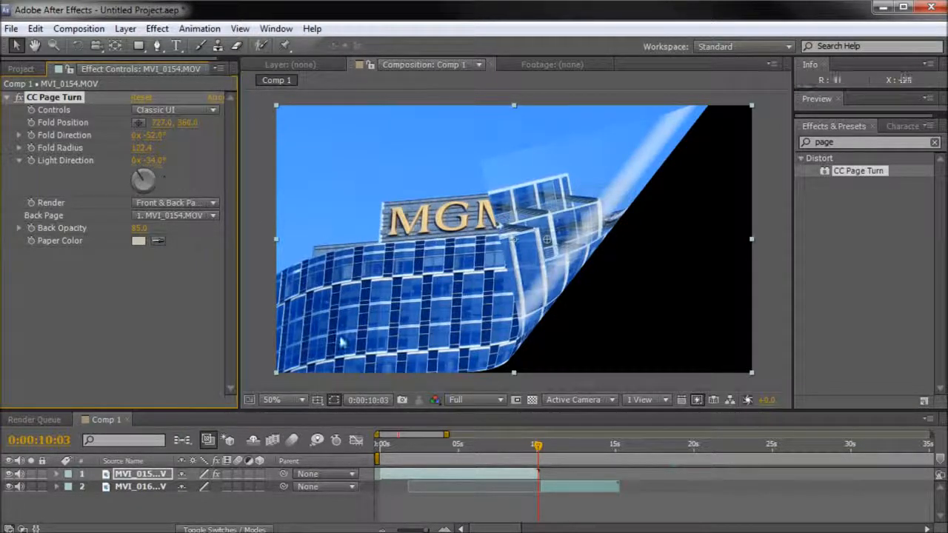
Move the current time to 0:00:09:04, zoom in on the timeline, and set the composition magnification to 33.3%.
mouse_move(537, 446)
mouse_down()
mouse_move(478, 451)
mouse_move(523, 451)
mouse_up()
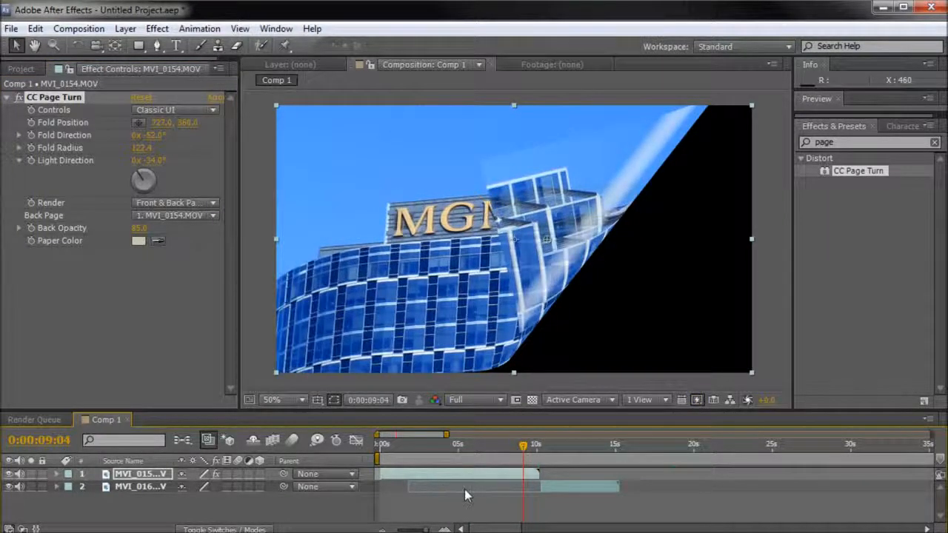
scroll(464, 489, up, 2)
drag(462, 411, 445, 344)
click(276, 333)
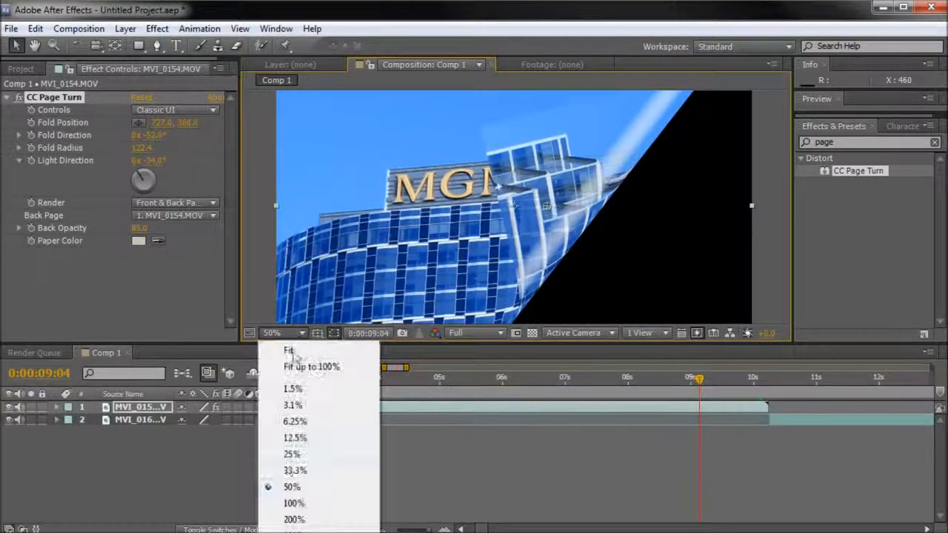
click(291, 471)
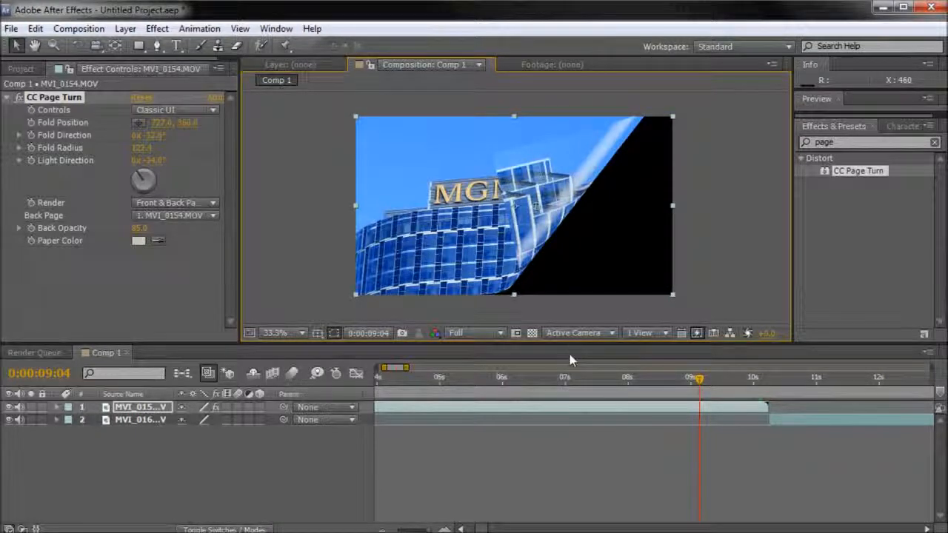
At 0:00:09:00, set the Fold Position to 1501.0, 360.0 and enable keyframing for it.
drag(571, 344, 571, 311)
drag(702, 350, 691, 357)
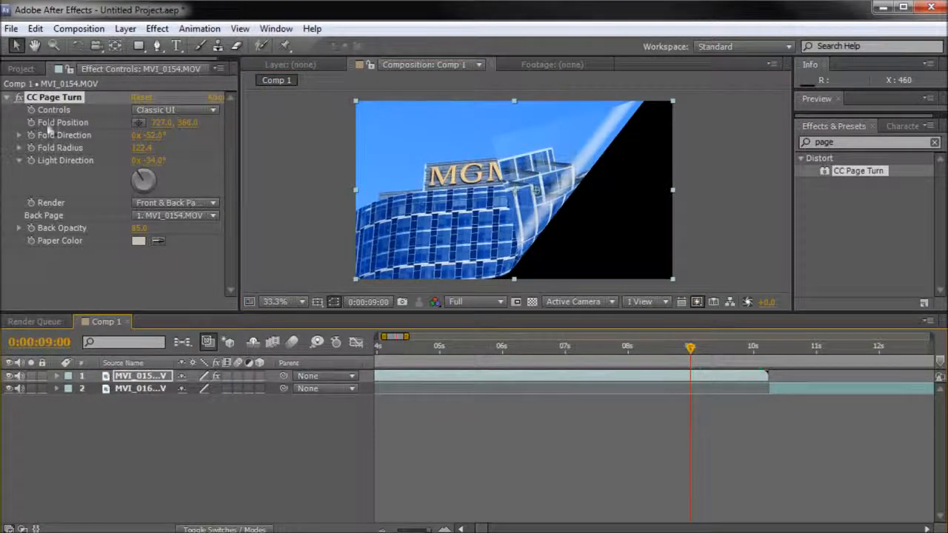
drag(158, 123, 193, 123)
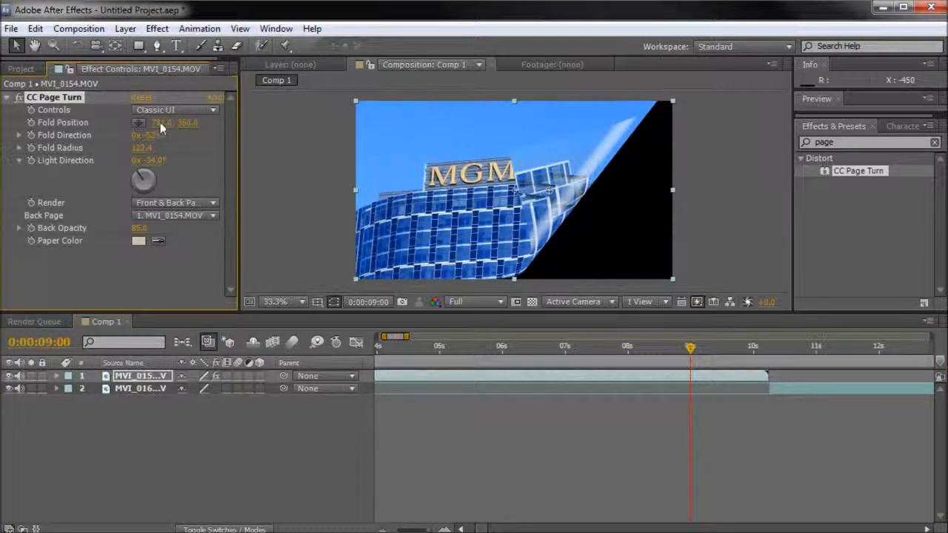
drag(160, 123, 723, 158)
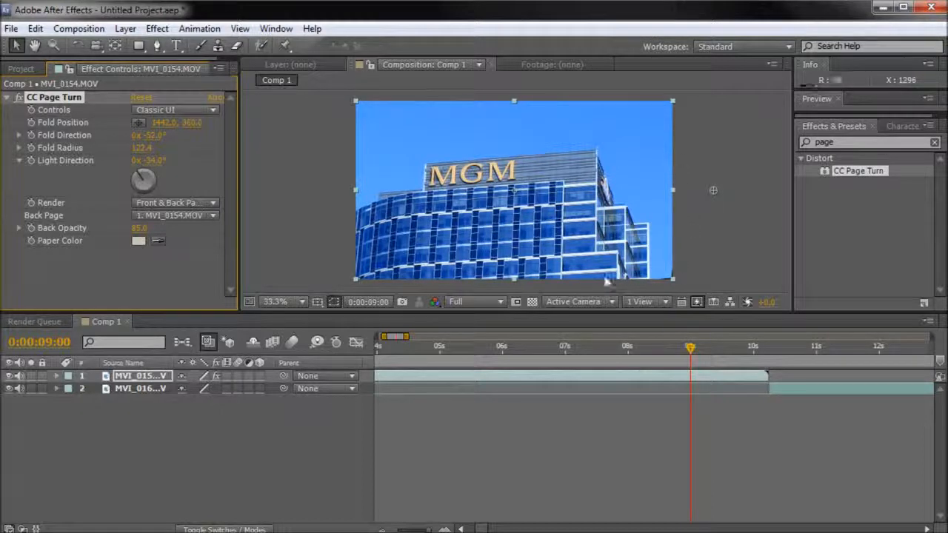
drag(162, 121, 222, 124)
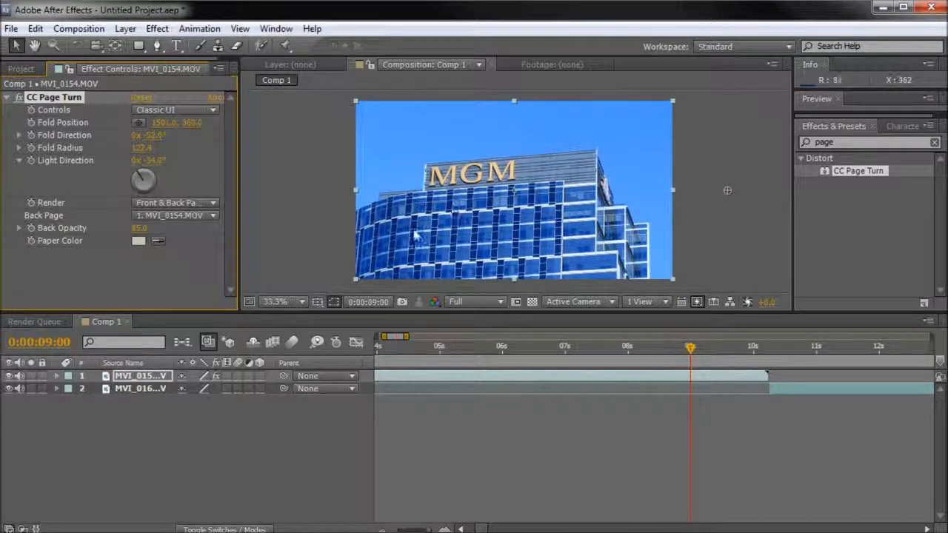
click(30, 122)
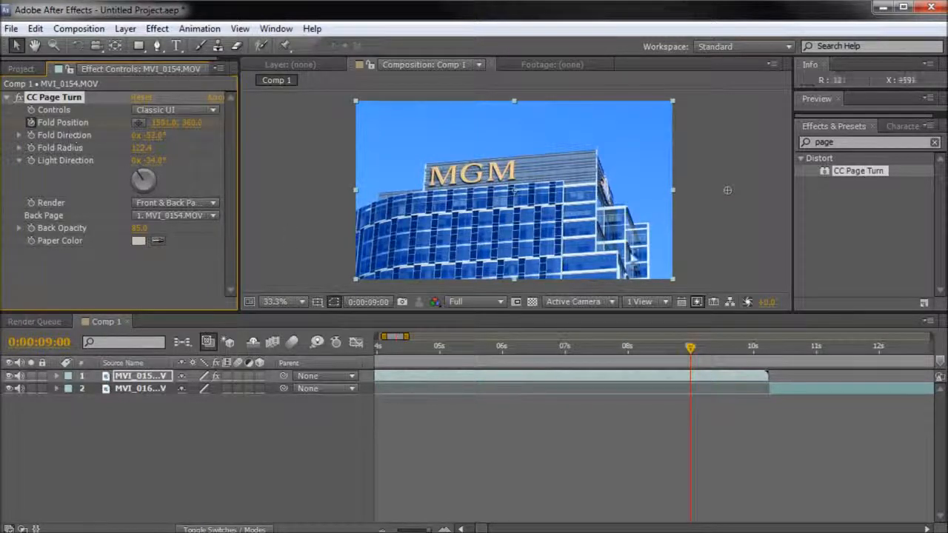
Expand the CC Page Turn properties of MVI_0154.MOV and add a second Fold Position keyframe of -476.0, 360.0 at 0:00:10:06.
drag(691, 349, 767, 352)
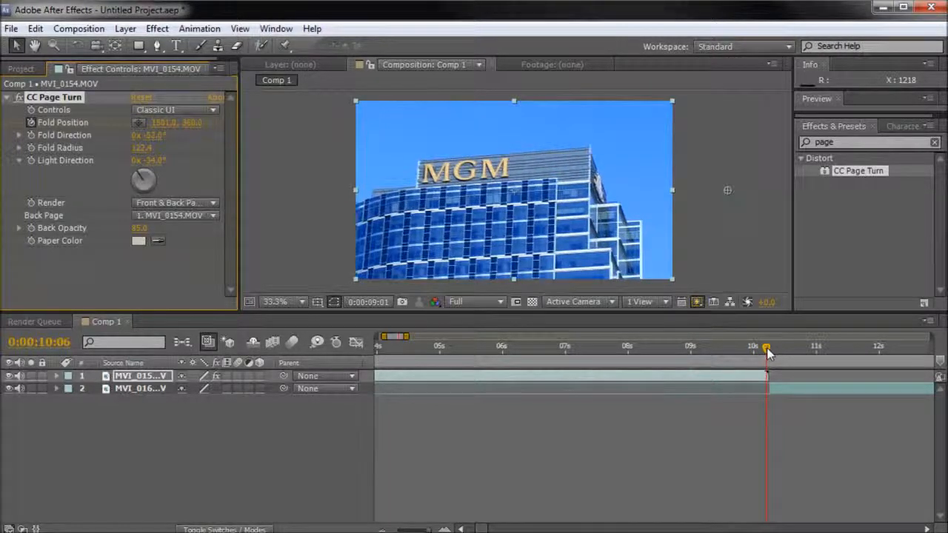
click(57, 376)
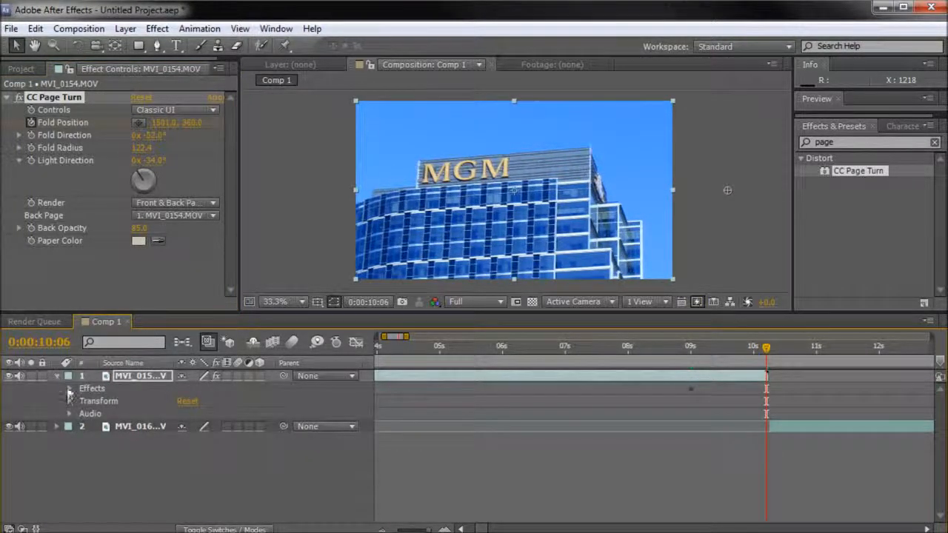
click(68, 388)
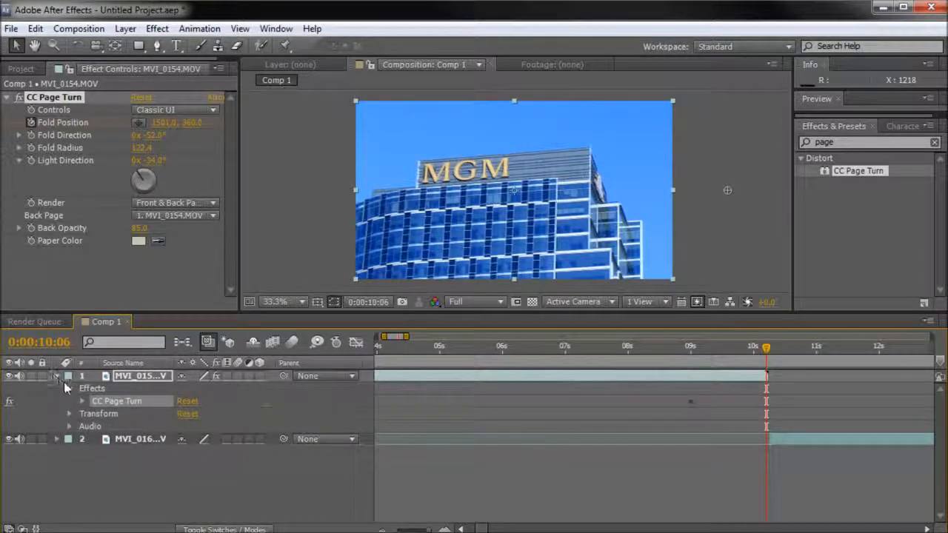
click(82, 400)
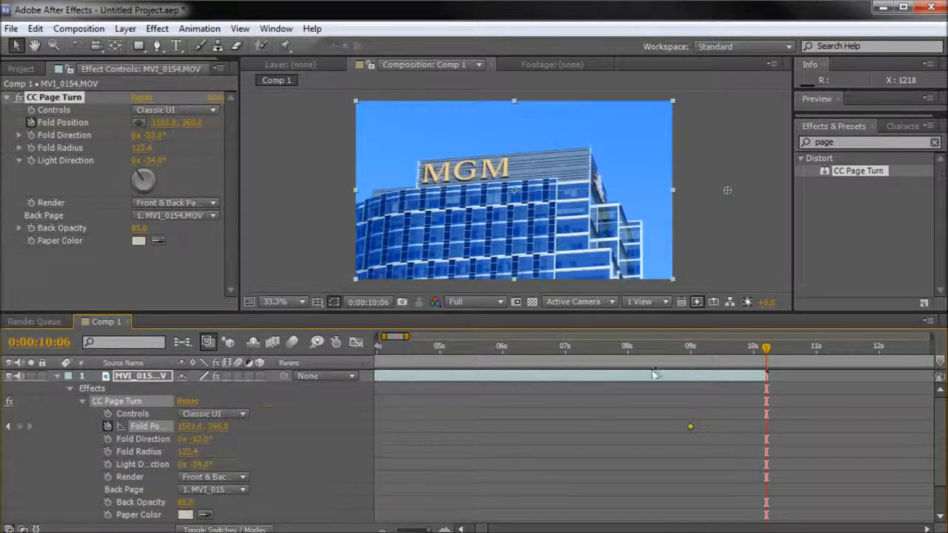
drag(165, 125, 74, 127)
mouse_move(4, 130)
mouse_down()
mouse_move(93, 136)
mouse_move(6, 148)
mouse_move(122, 137)
mouse_move(9, 145)
mouse_up()
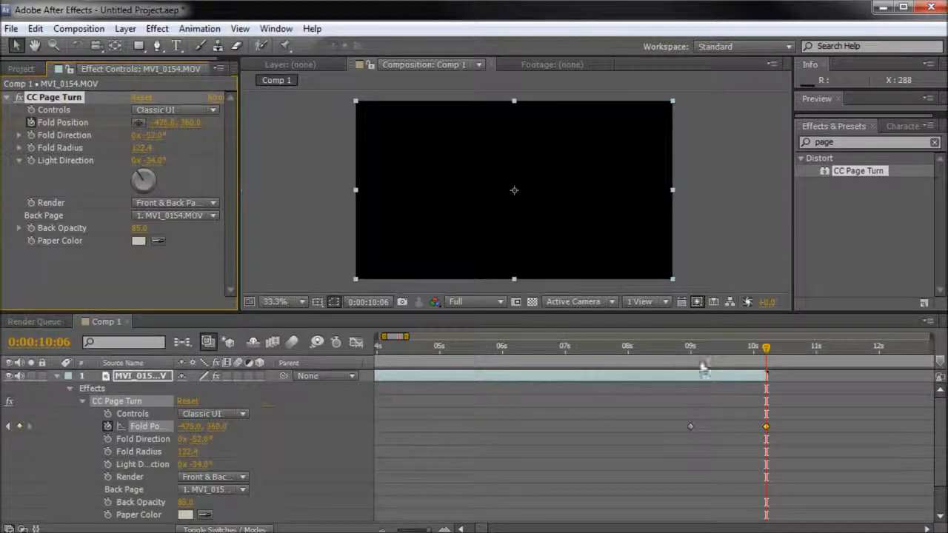
click(690, 426)
click(766, 427)
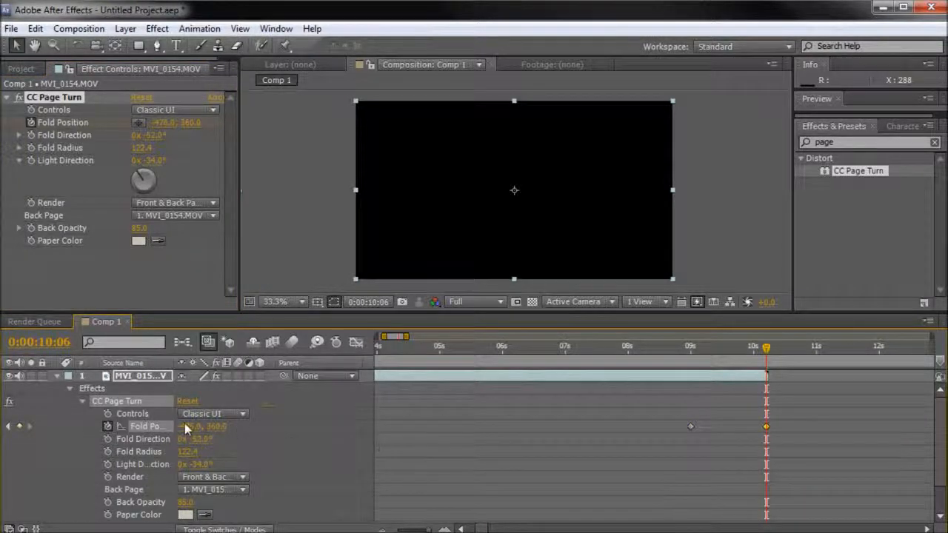
Enlarge the timeline area and extend the start of MVI_0165.MOV back to the first Fold Position keyframe at 0:00:09:00.
drag(765, 348, 726, 379)
drag(514, 310, 504, 279)
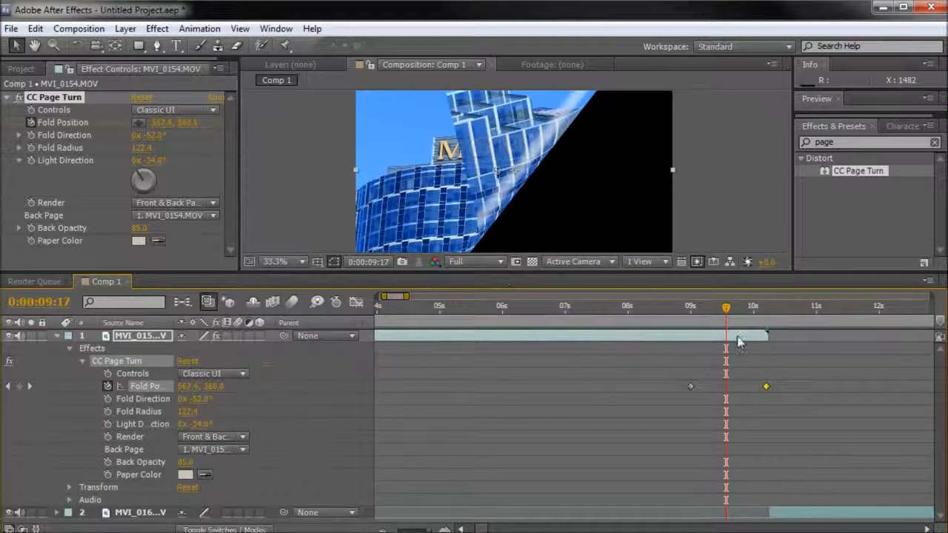
drag(722, 313, 691, 319)
drag(813, 521, 734, 513)
Play back the page turn between the two clips from about 0:00:09:00.
mouse_move(681, 320)
mouse_down()
mouse_move(744, 316)
mouse_move(671, 321)
mouse_move(746, 323)
mouse_move(688, 336)
mouse_up()
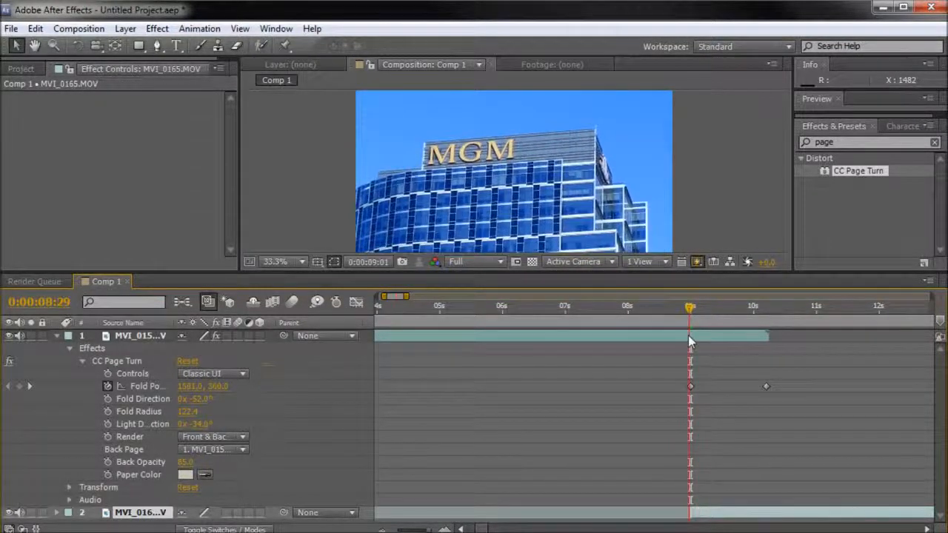
key(space)
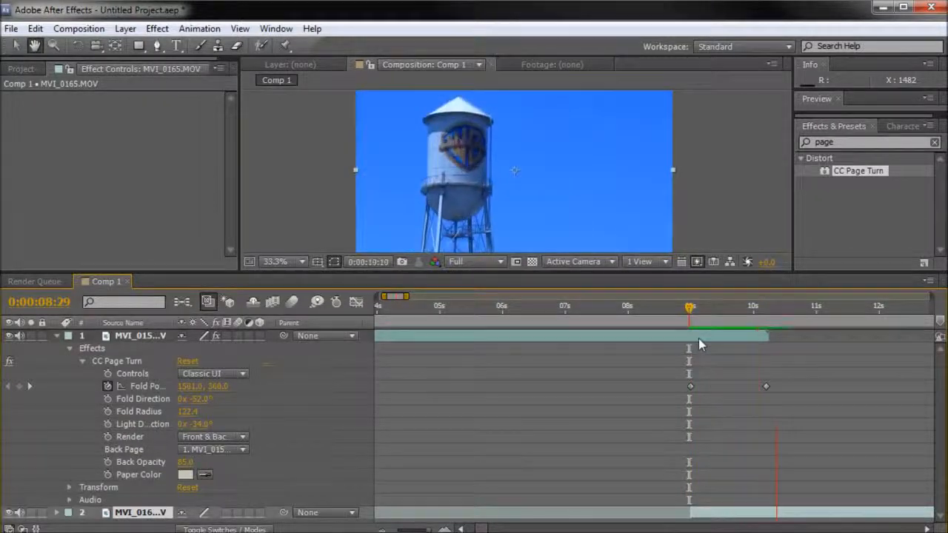
click(692, 307)
key(space)
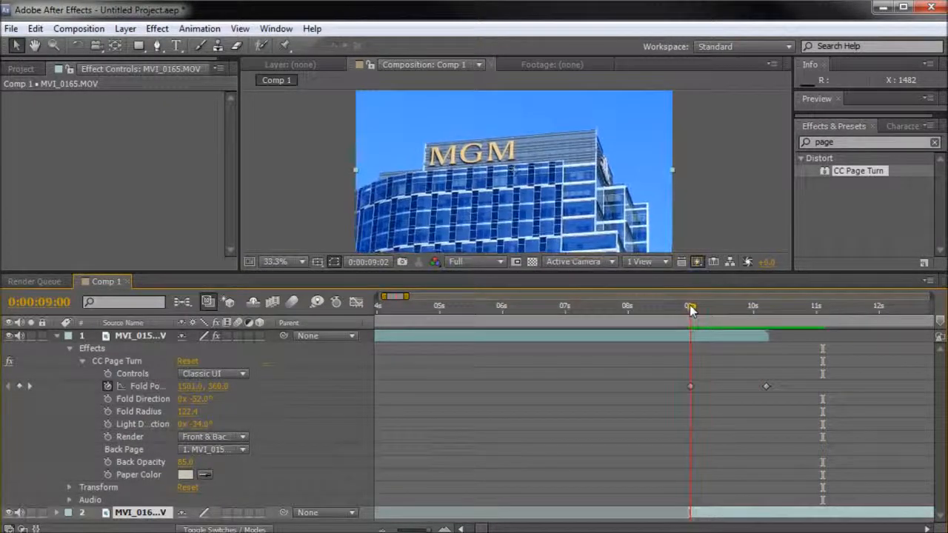
key(space)
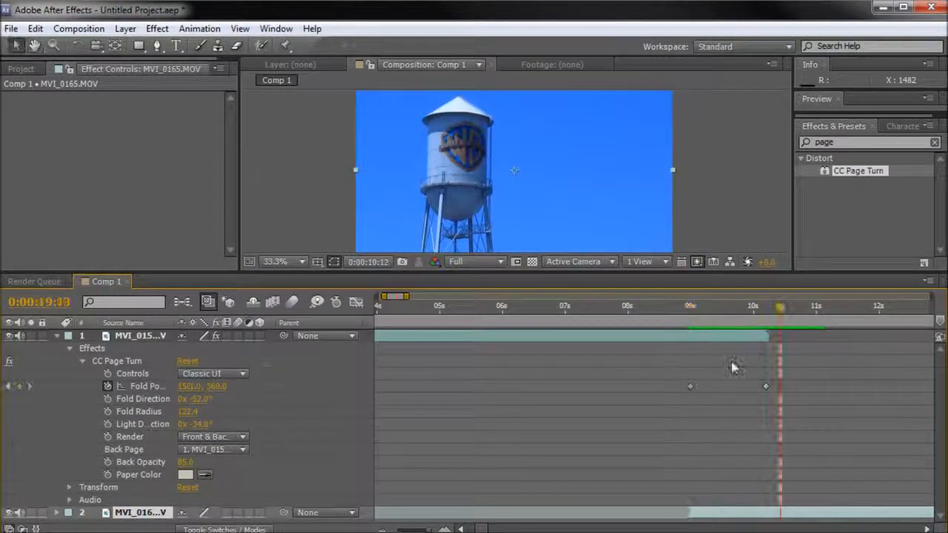
Move the first Fold Position keyframe to 0:00:09:13 and trim the start of MVI_0165.MOV to the same time.
click(690, 385)
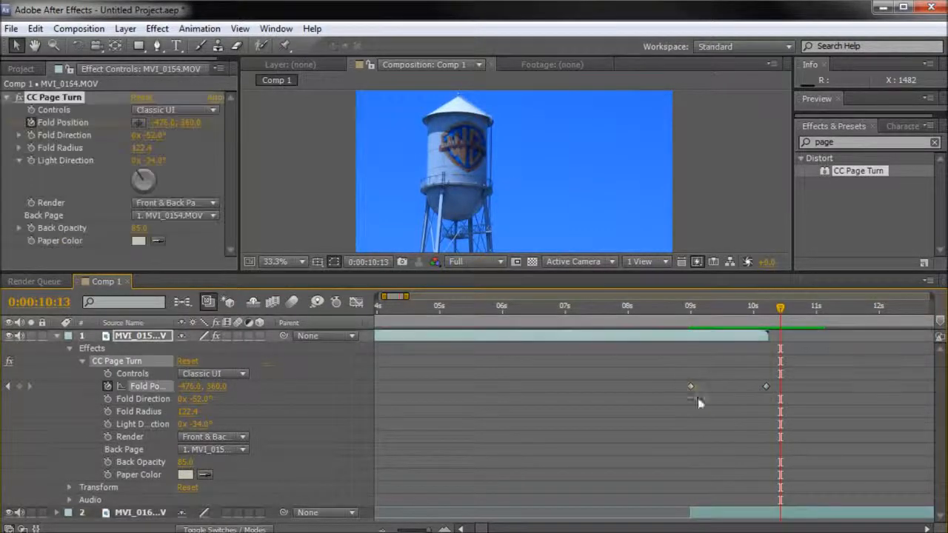
drag(700, 386, 720, 386)
drag(730, 317, 718, 317)
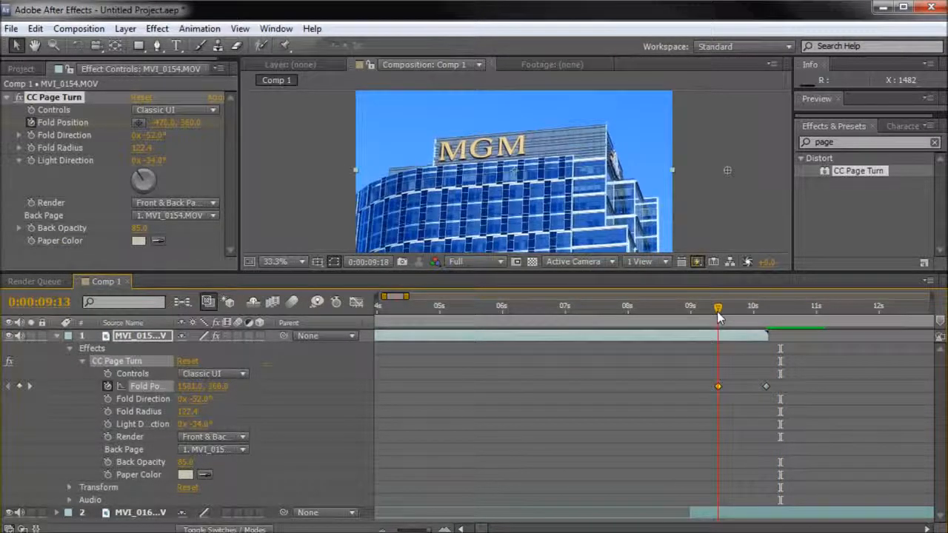
click(733, 511)
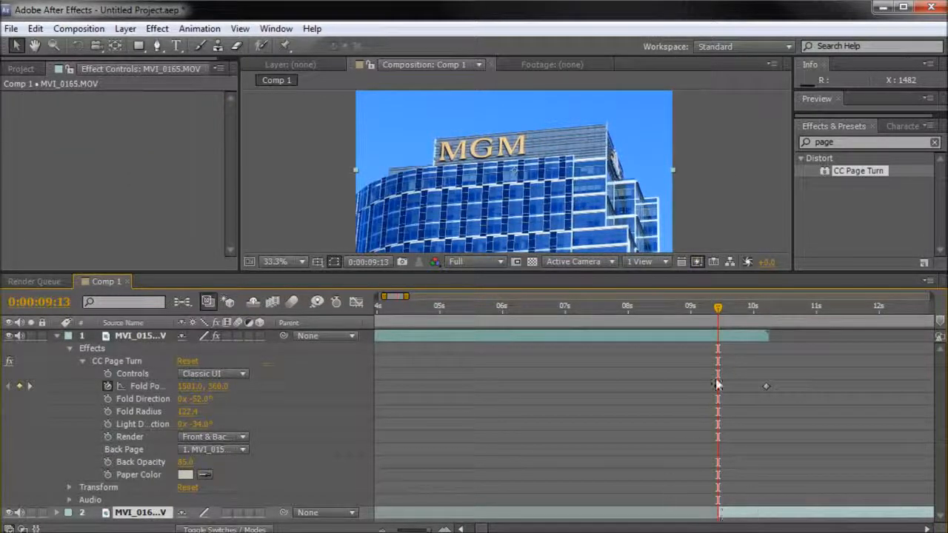
Play back the shortened page turn from 0:00:09:12 and move the current time to 0:00:09:21.
drag(718, 307, 714, 308)
key(space)
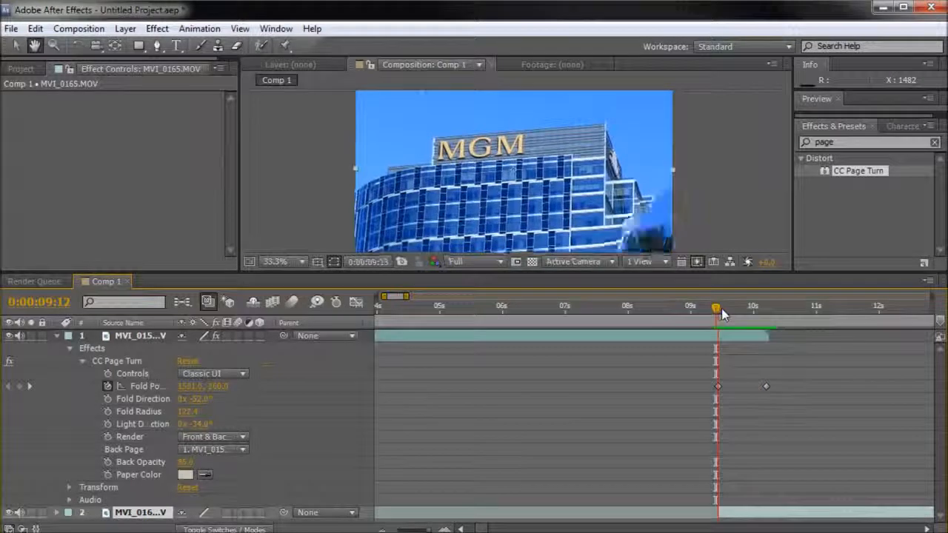
key(space)
drag(780, 308, 735, 308)
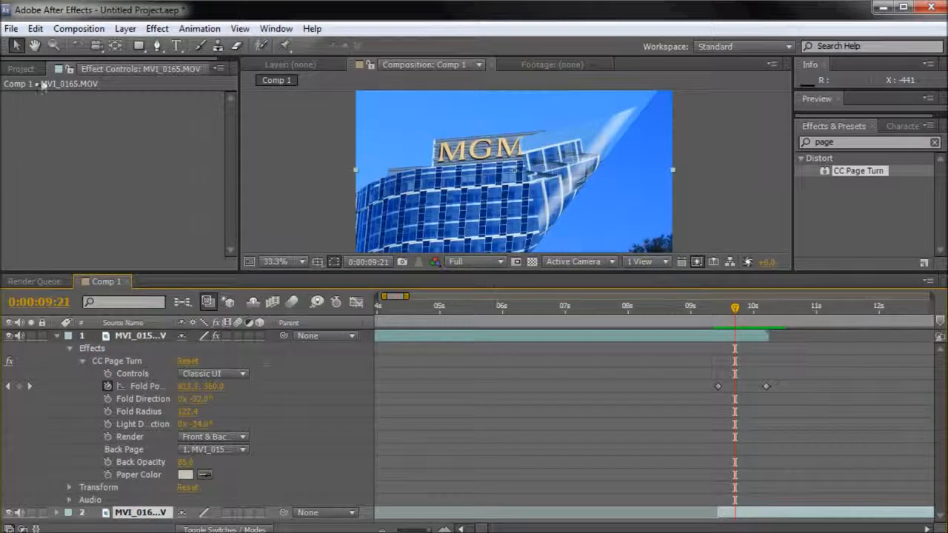
Select the Fold Position keyframes of MVI_0154.MOV and scrub through the page turn to 0:00:09:22.
click(546, 339)
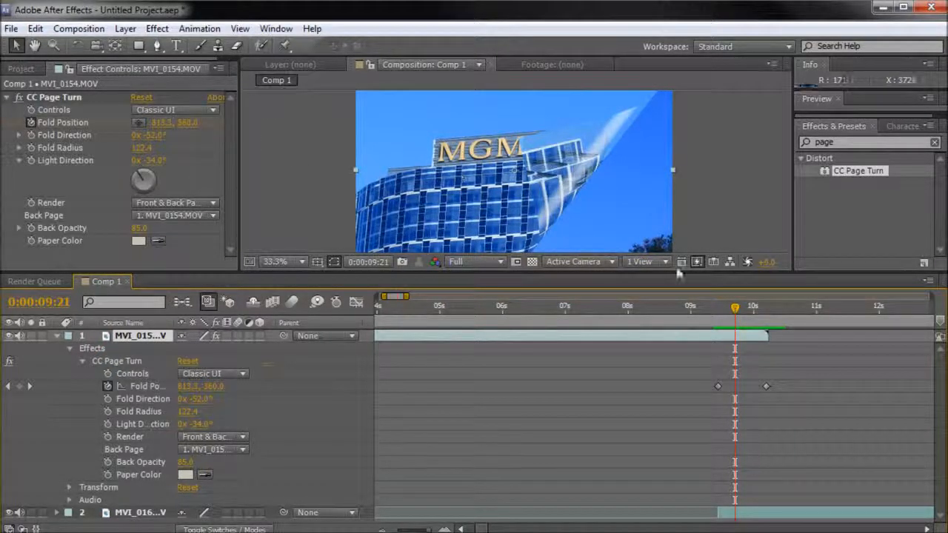
click(135, 386)
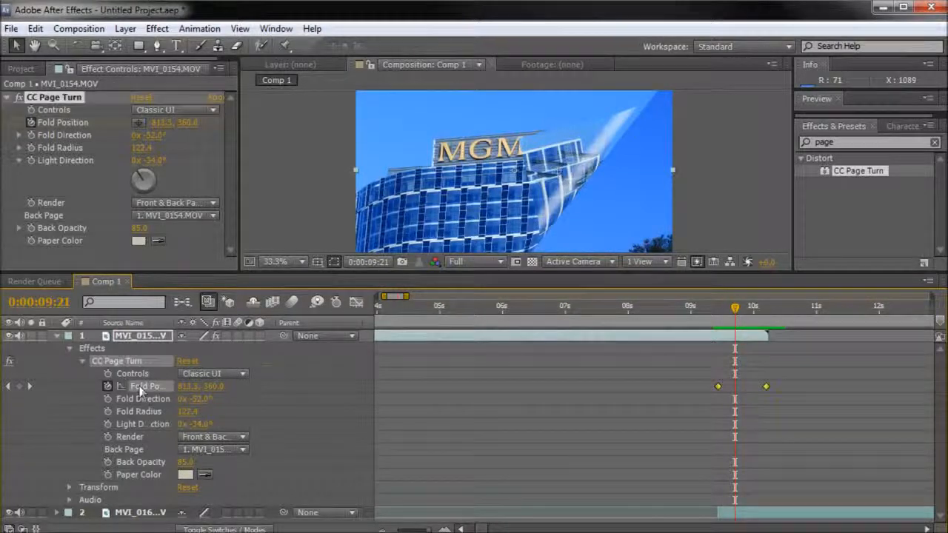
mouse_move(736, 307)
mouse_down()
mouse_move(724, 306)
mouse_move(747, 313)
mouse_move(713, 308)
mouse_move(737, 309)
mouse_up()
mouse_move(749, 308)
mouse_down()
mouse_move(761, 308)
mouse_move(757, 318)
mouse_move(738, 322)
mouse_up()
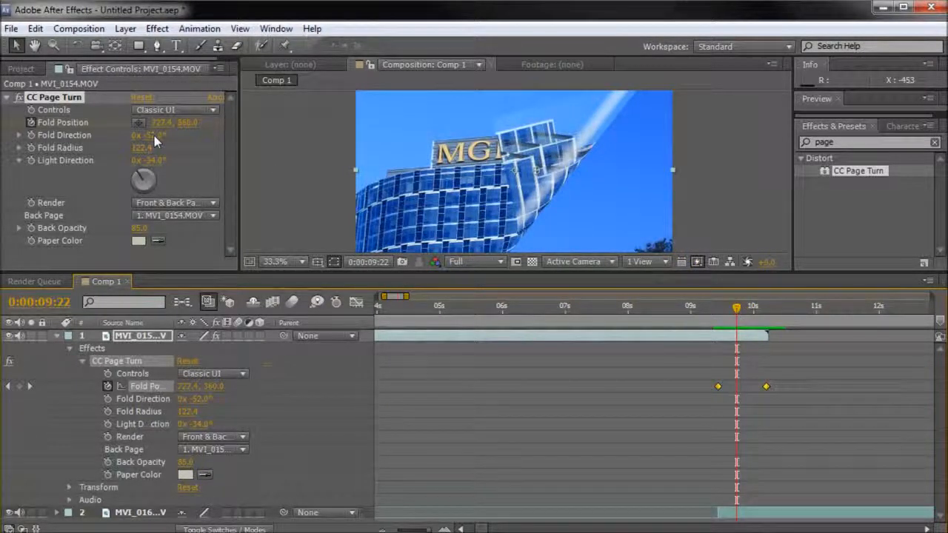
Try Fold Direction angles of -135° and -47° for the page turn around 0:00:09:21.
drag(151, 135, 116, 165)
mouse_move(736, 307)
mouse_down()
mouse_move(730, 320)
mouse_move(766, 323)
mouse_move(735, 324)
mouse_up()
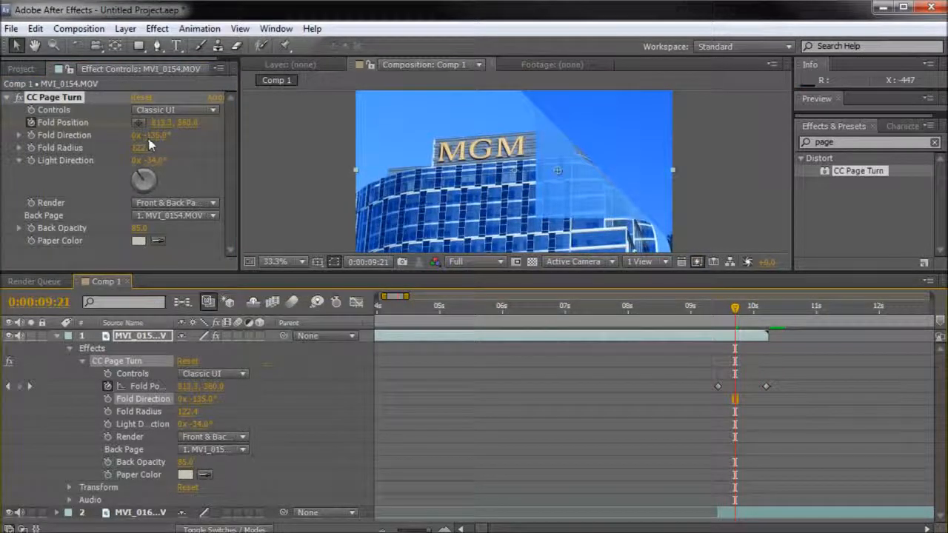
drag(153, 134, 303, 227)
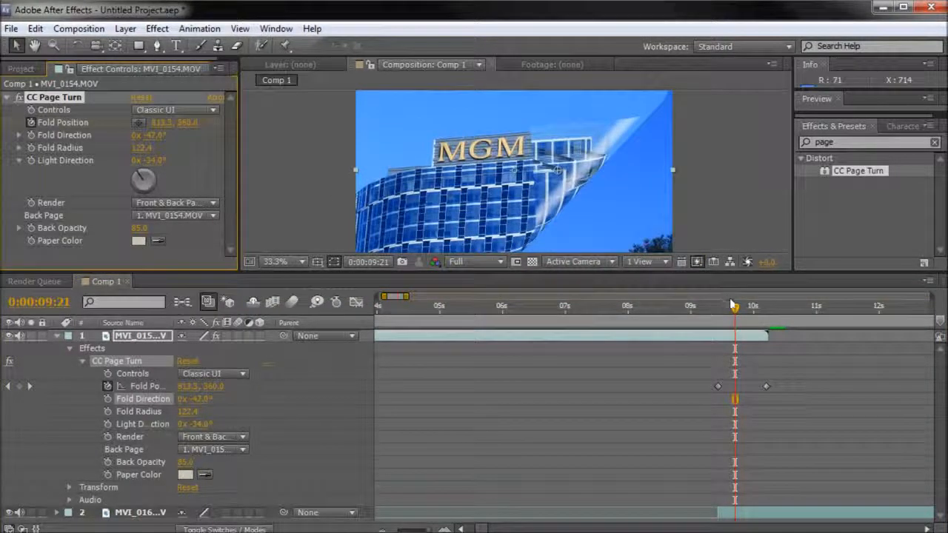
Set the Fold Direction to -55° and scrub back through the page turn to 0:00:09:07.
drag(735, 307, 745, 307)
drag(153, 135, 150, 136)
drag(745, 308, 707, 319)
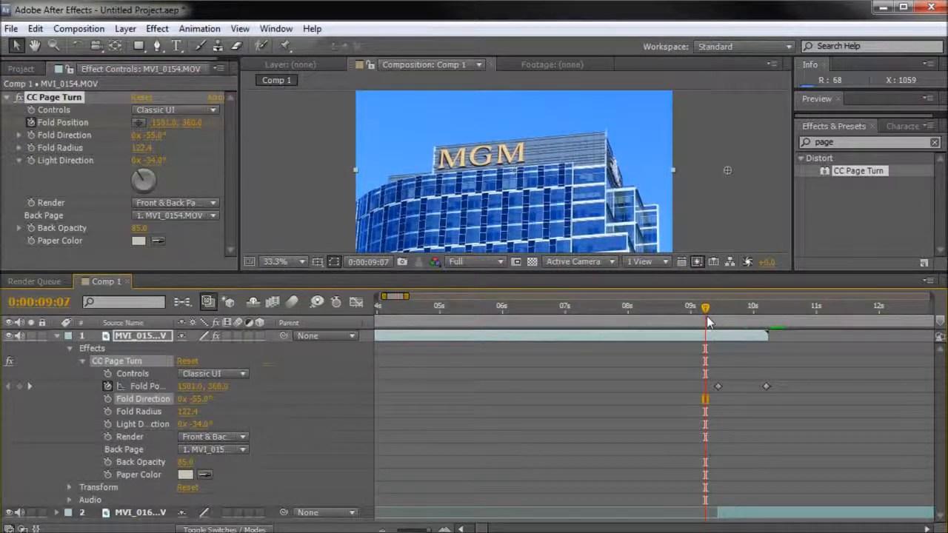